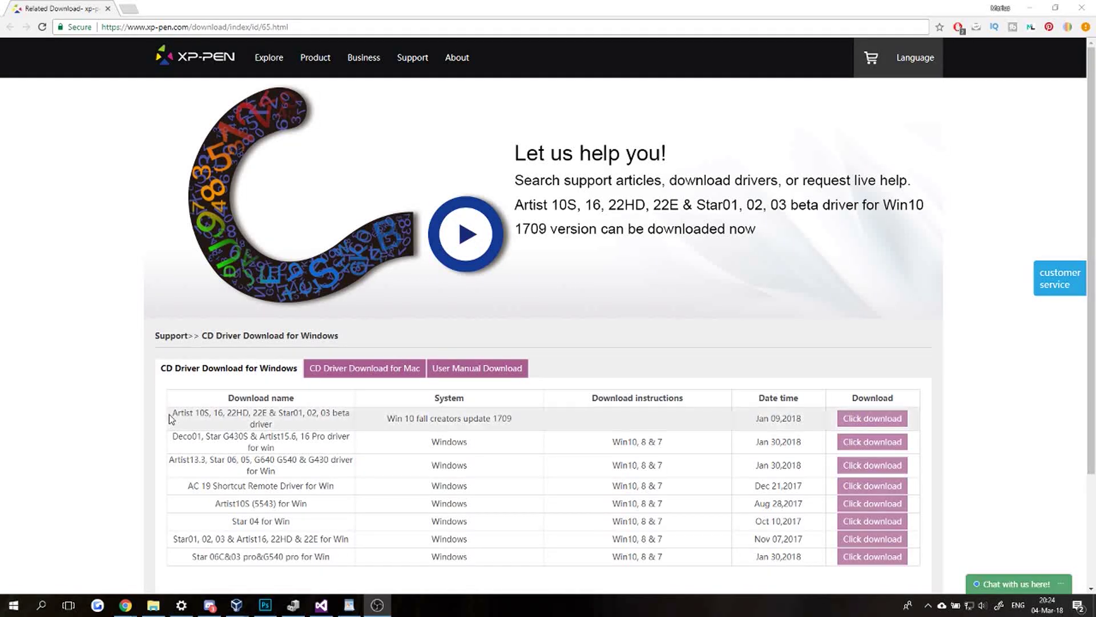
# - Highlight the Artist 10S, 16, 22HD beta driver entry for Win10 1709 in the download list
pyautogui.moveTo(177, 415)
pyautogui.mouseDown()
pyautogui.moveTo(198, 416)
pyautogui.moveTo(171, 415)
pyautogui.moveTo(179, 438)
pyautogui.moveTo(180, 415)
pyautogui.mouseUp()
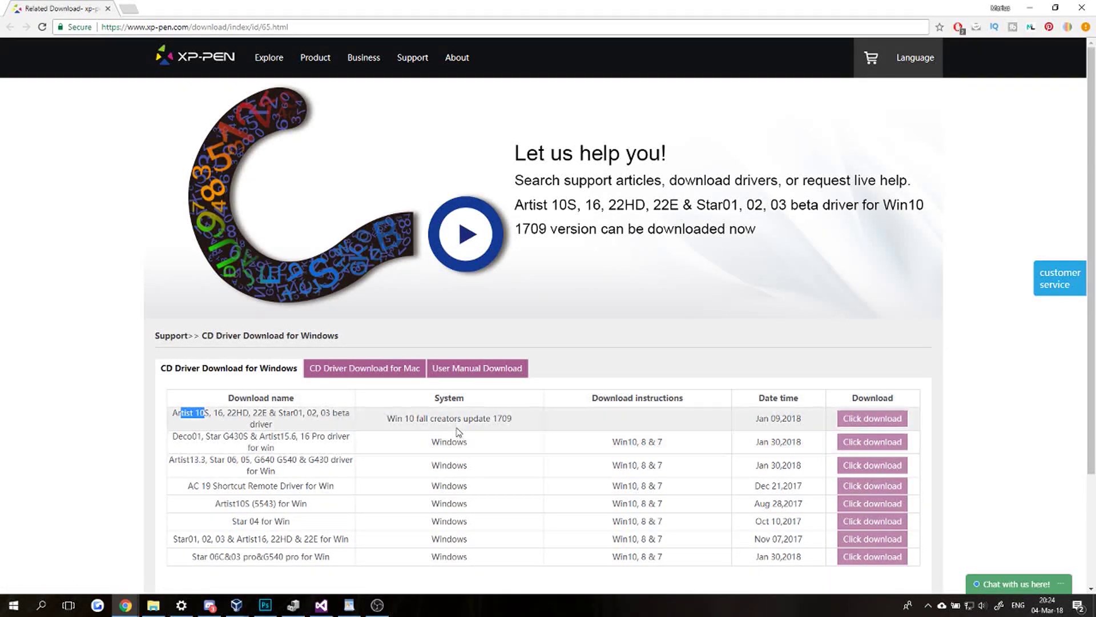
pyautogui.click(621, 424)
# - Download the 1709 beta driver, open its 1709driver(20180109) folder, and cancel setup when no tablet is detected
pyautogui.click(864, 419)
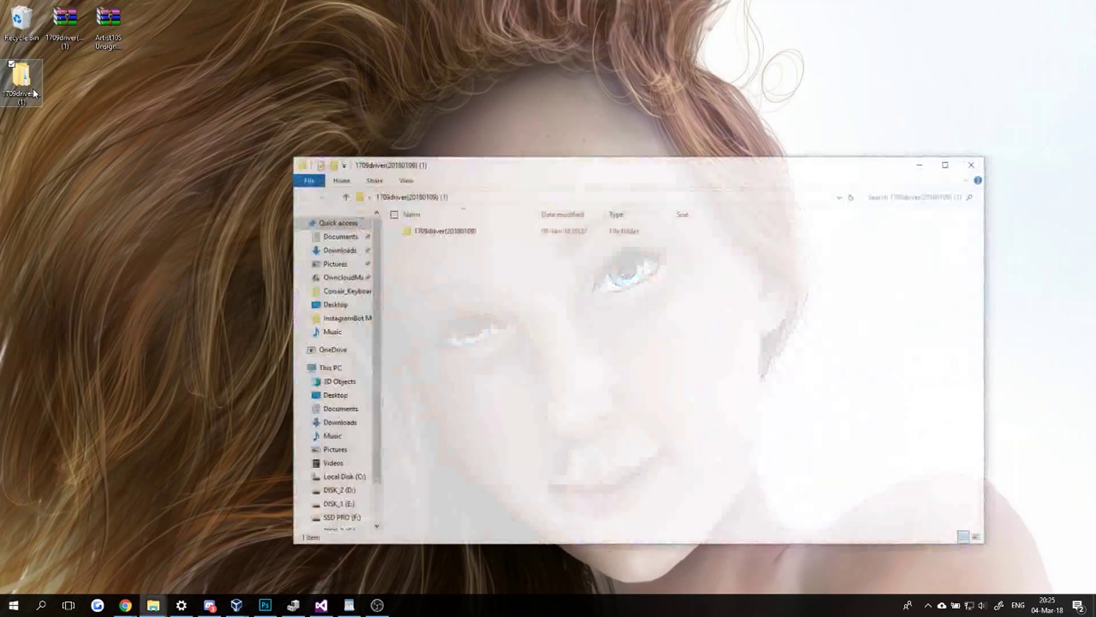
pyautogui.doubleClick(461, 230)
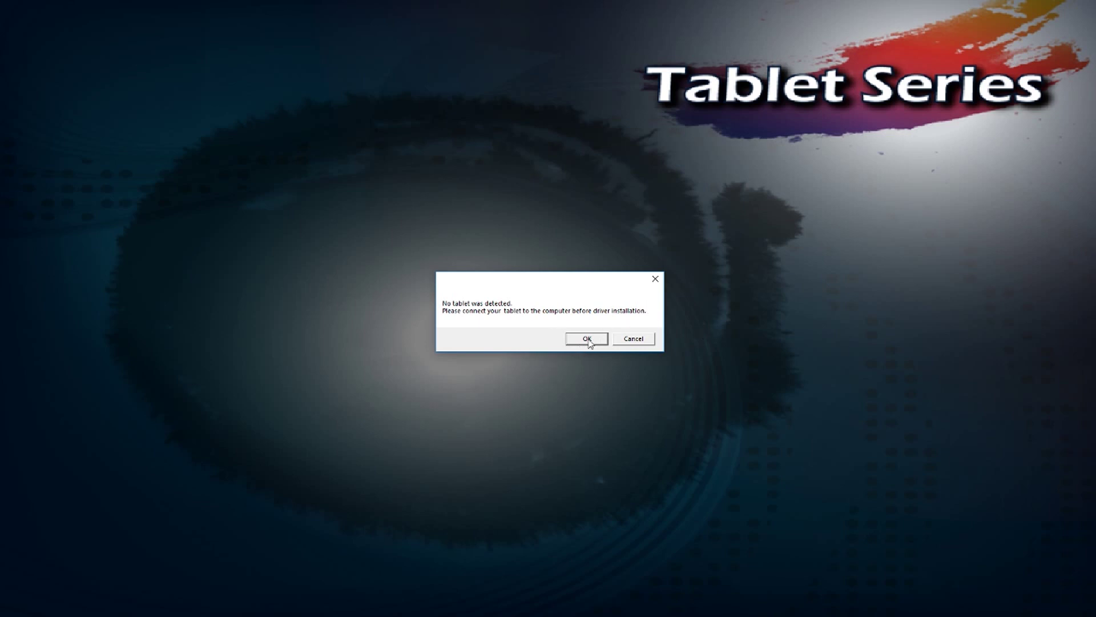
pyautogui.click(637, 339)
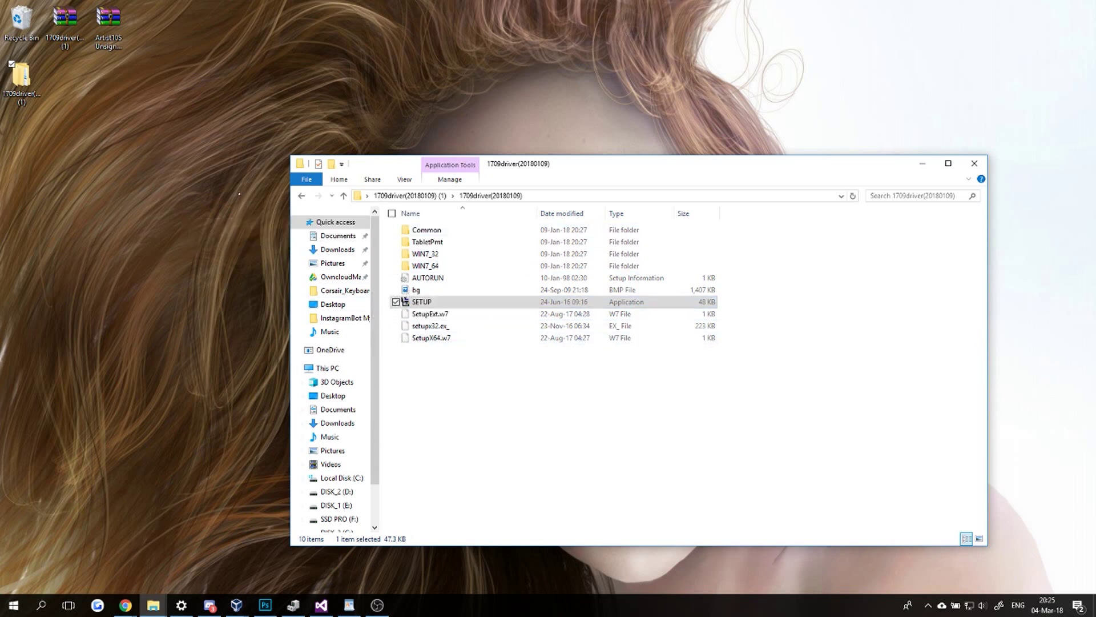
# - Move the 1709driver(20180109) window aside, select the Artist10S archive, and close the folder window
pyautogui.click(237, 226)
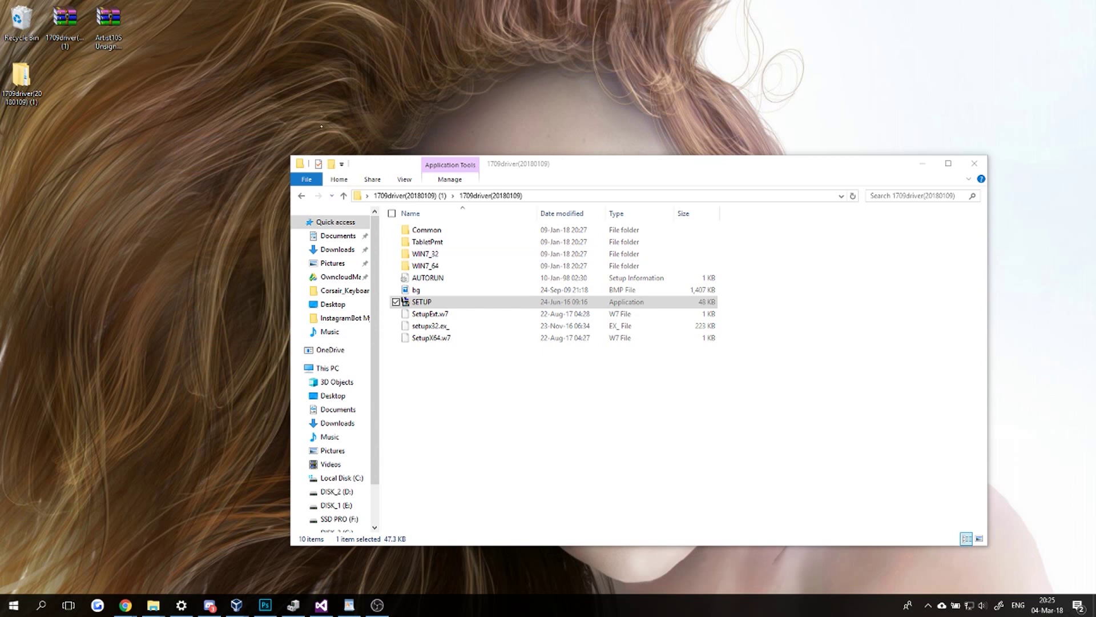
pyautogui.click(350, 605)
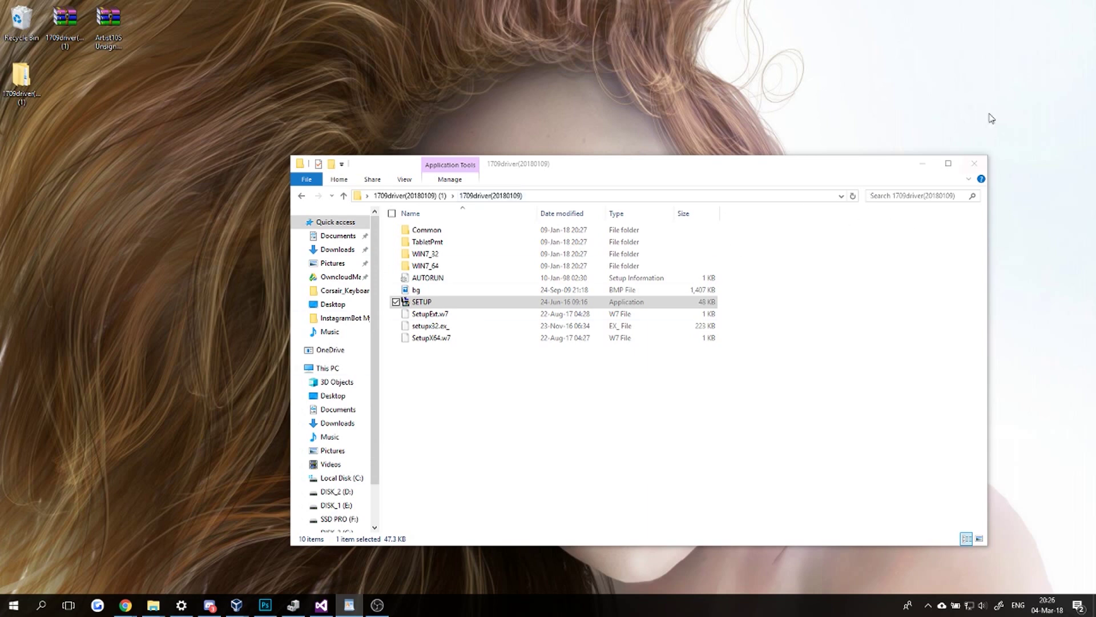
pyautogui.moveTo(775, 176); pyautogui.dragTo(691, 162)
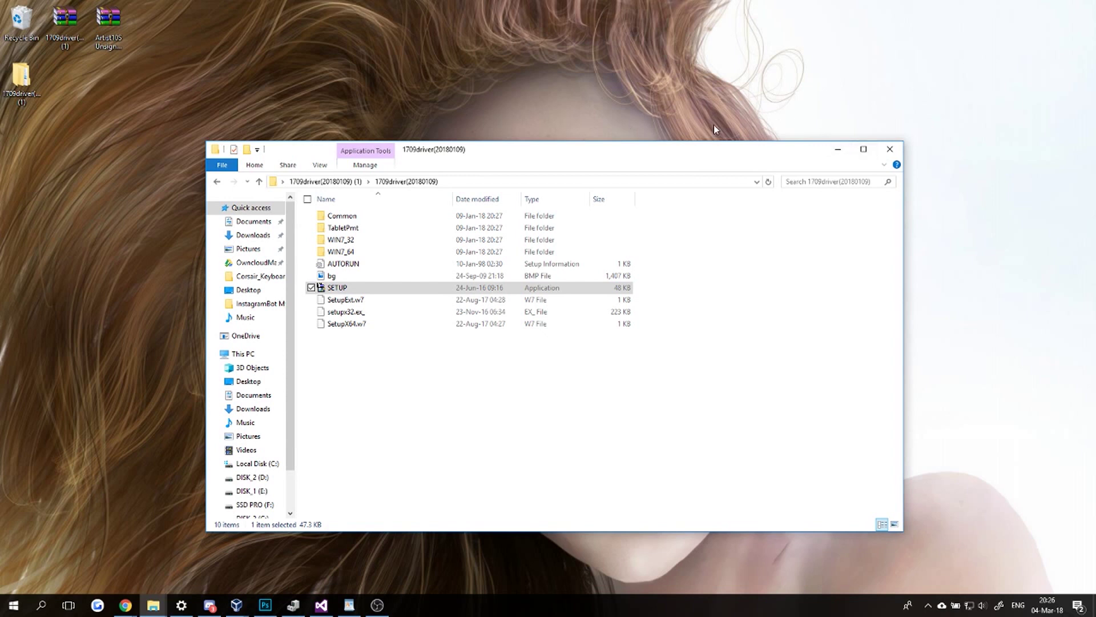
pyautogui.click(110, 42)
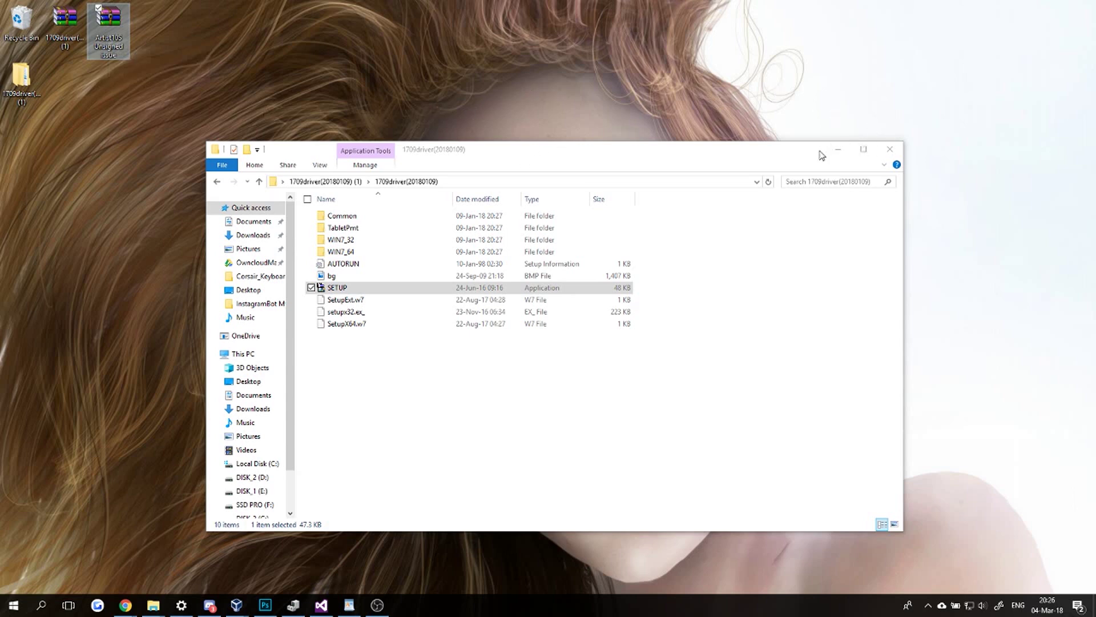
pyautogui.click(889, 149)
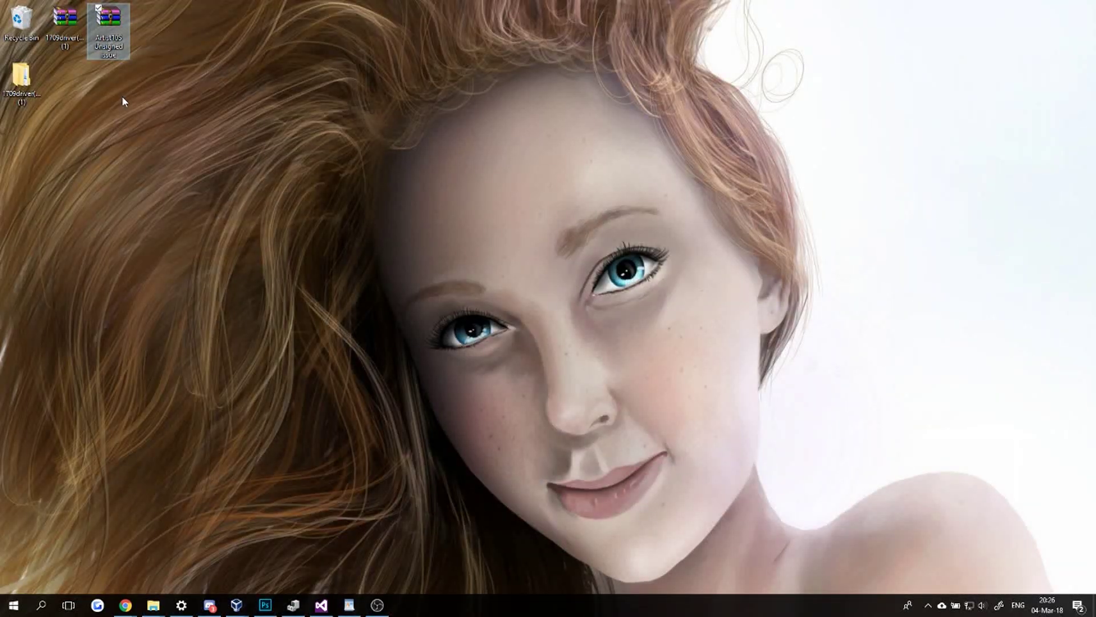
# - Extract the Artist10S archive to an 'Artist10S Unsigned issue' desktop folder and open its inner folder
pyautogui.rightClick(121, 40)
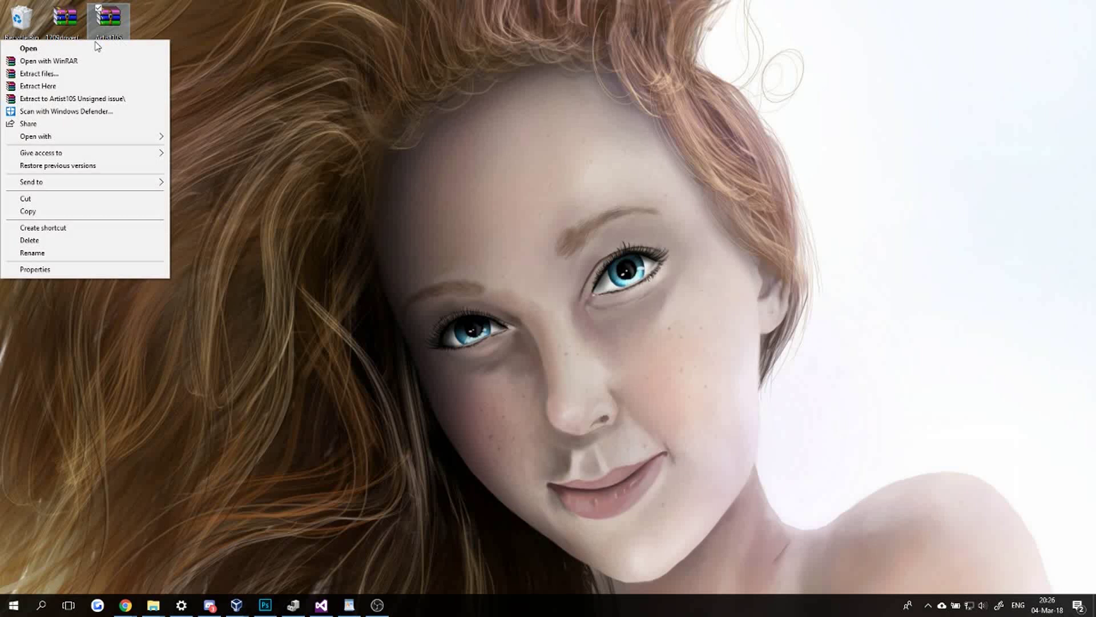
pyautogui.click(79, 99)
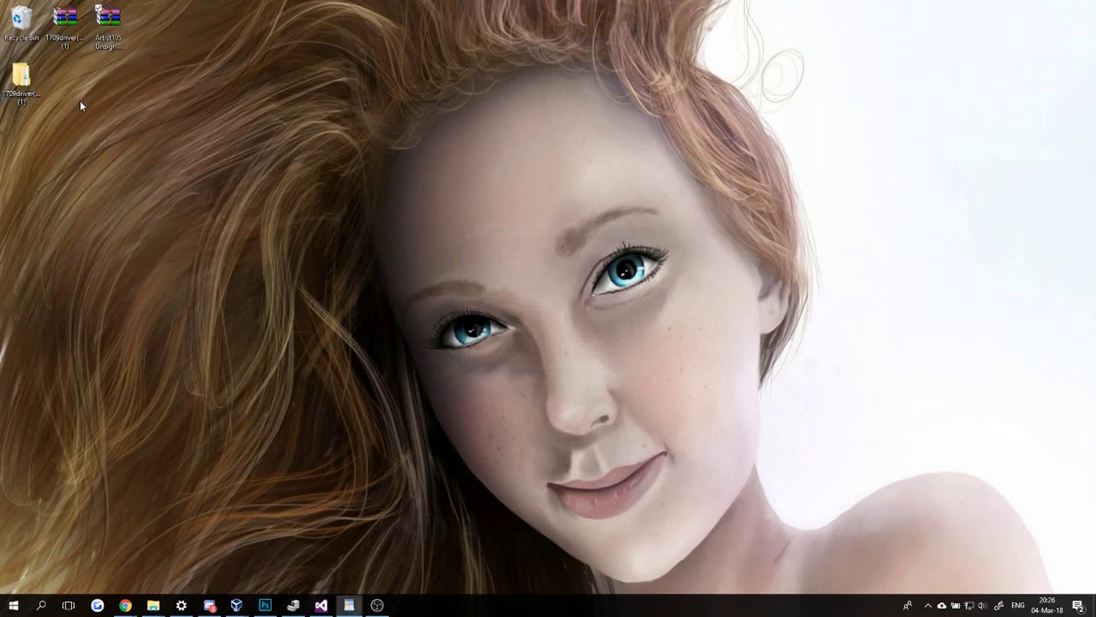
pyautogui.moveTo(41, 147); pyautogui.dragTo(70, 91)
pyautogui.doubleClick(70, 92)
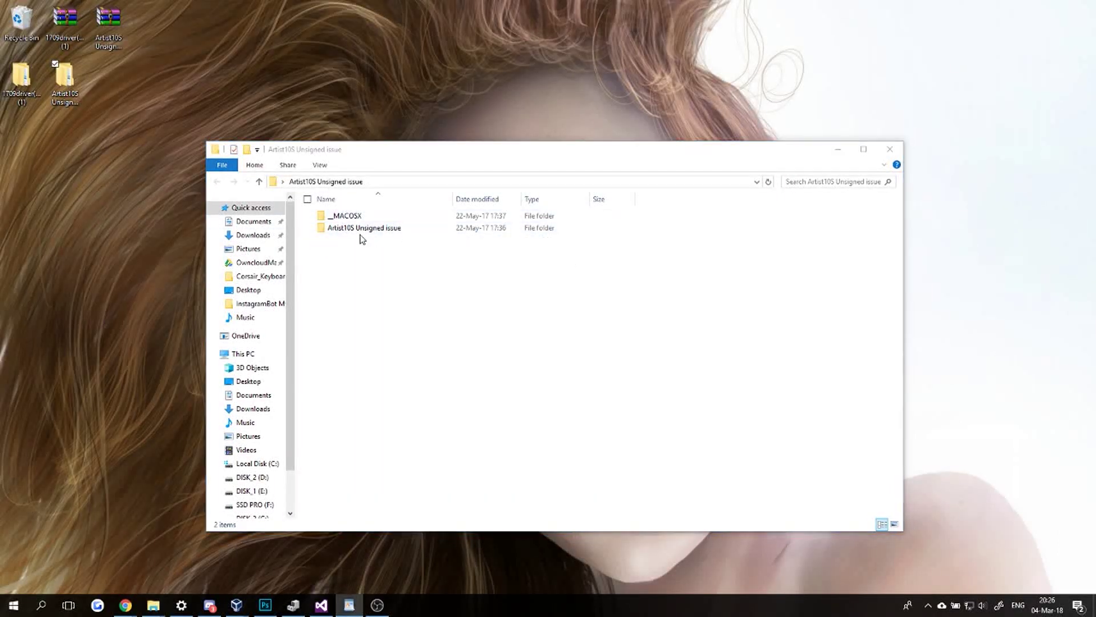
pyautogui.doubleClick(360, 232)
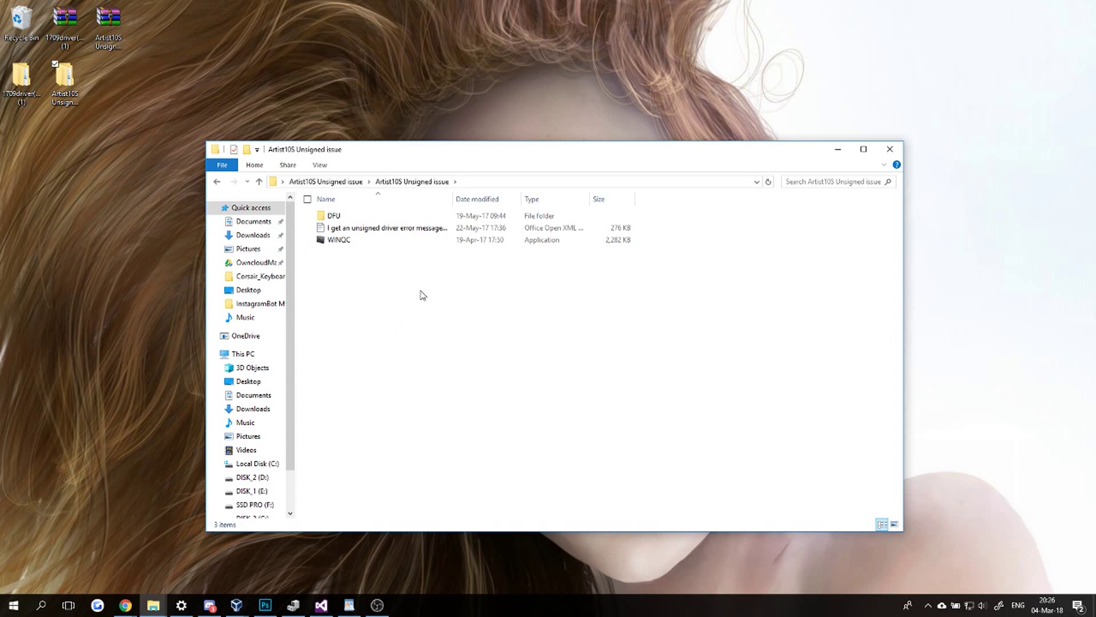
# - Launch the WINQC tablet tool from the Artist10S Unsigned issue folder
pyautogui.click(340, 242)
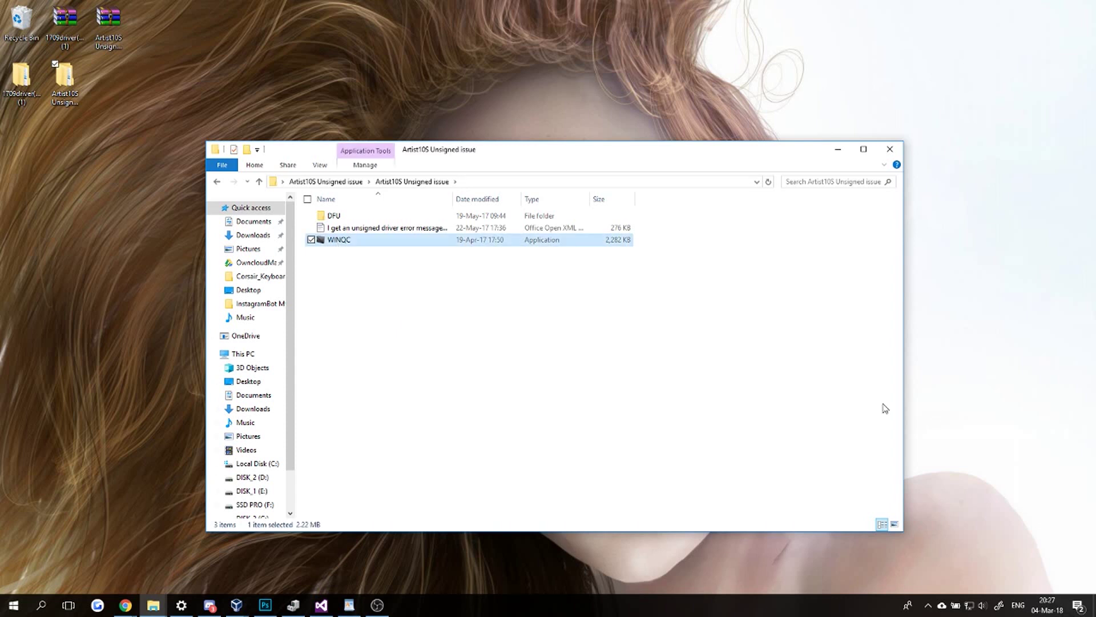
pyautogui.click(339, 254)
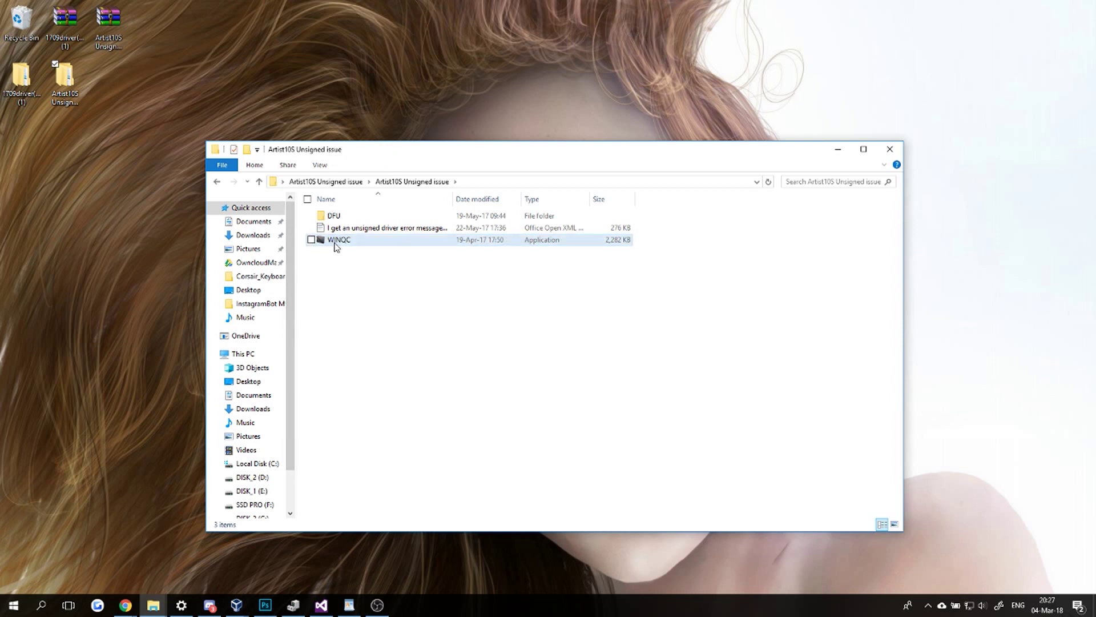
pyautogui.click(336, 247)
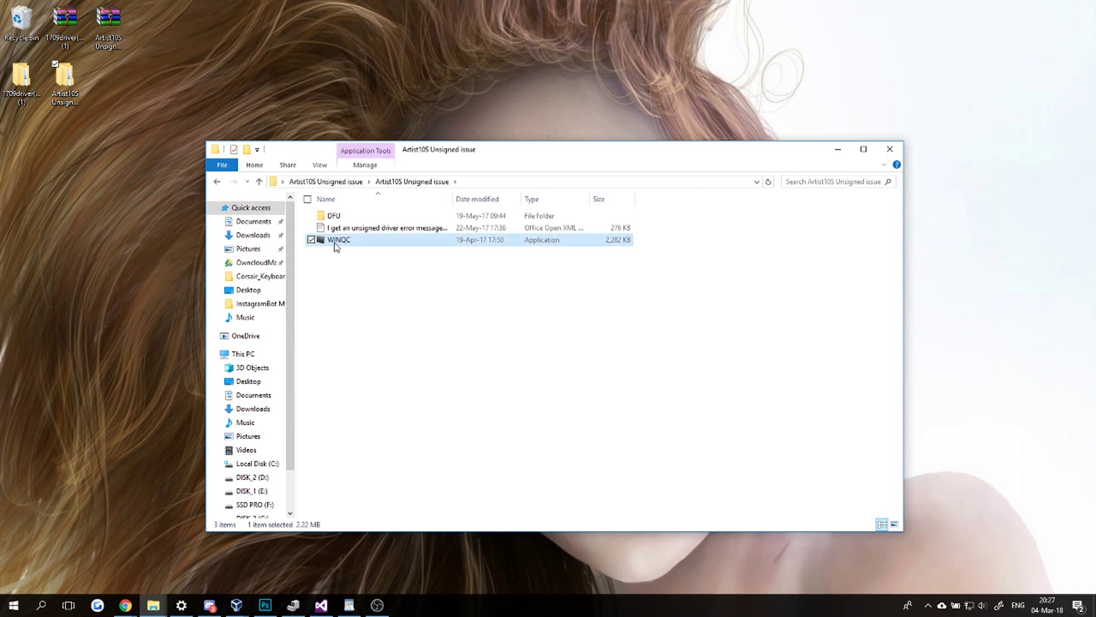
pyautogui.doubleClick(336, 247)
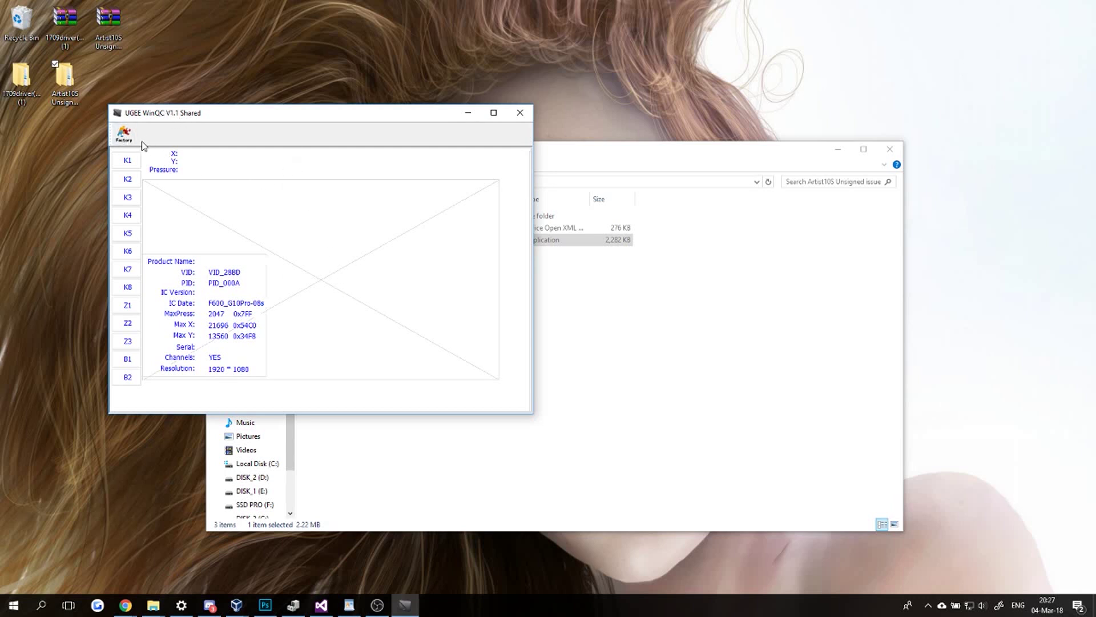
# - Switch the tablet into factory update mode and confirm launching the Megawin DFU tool
pyautogui.click(124, 135)
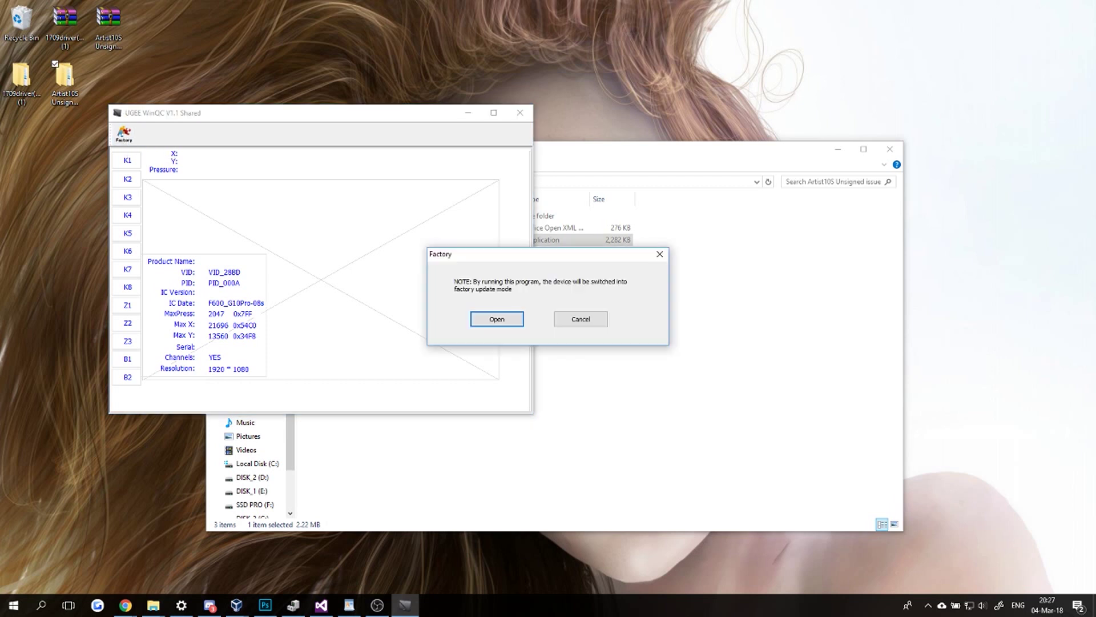
pyautogui.click(494, 319)
pyautogui.scroll(-1, 248, 462)
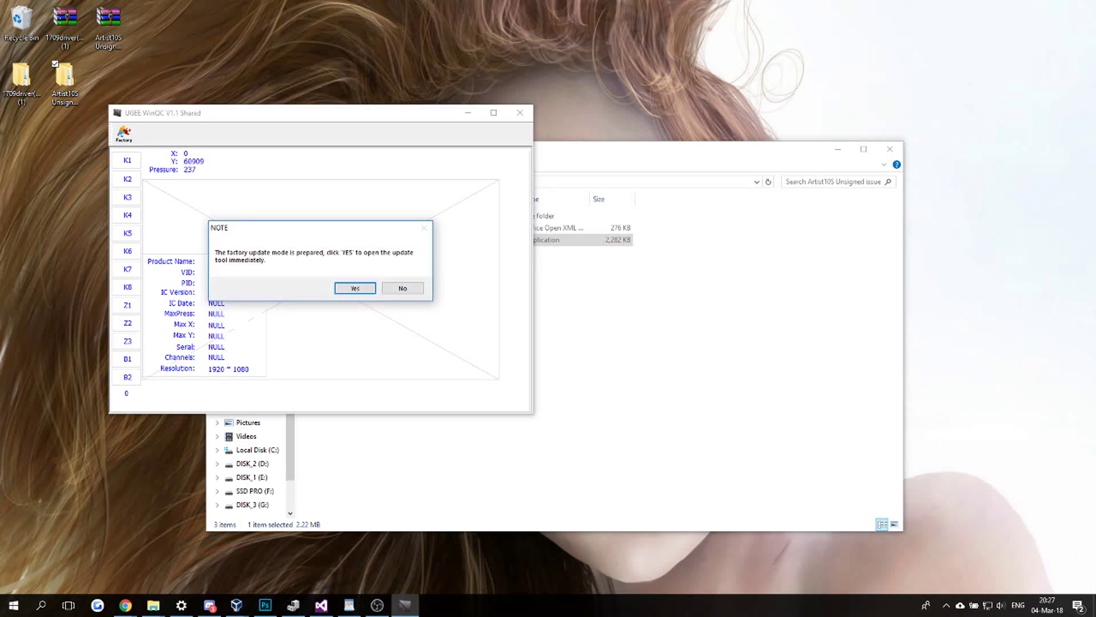
pyautogui.click(354, 289)
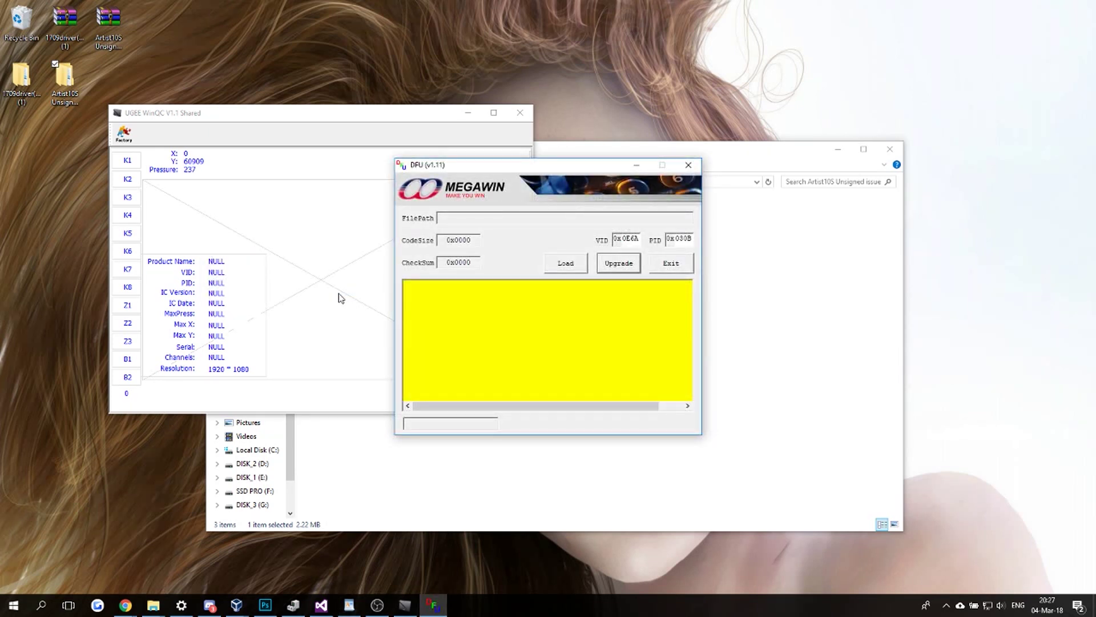
# - Load G10Pro-08s-v5543p4A.bin from Desktop > Artist10S Unsigned issue > DFU into Megawin DFU
pyautogui.click(566, 265)
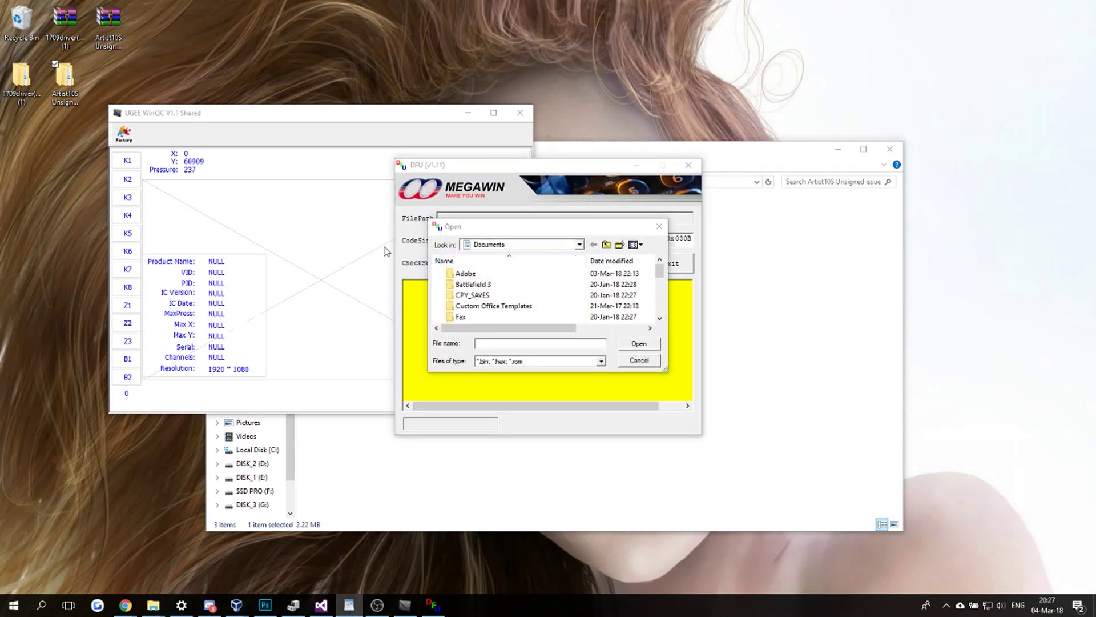
pyautogui.click(578, 244)
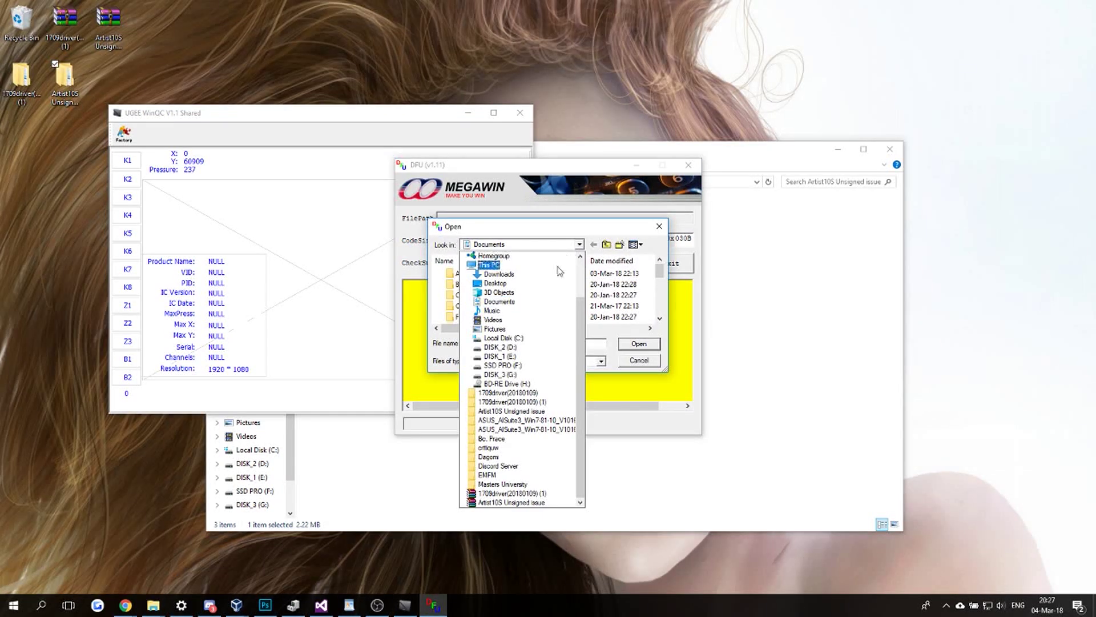
pyautogui.click(538, 285)
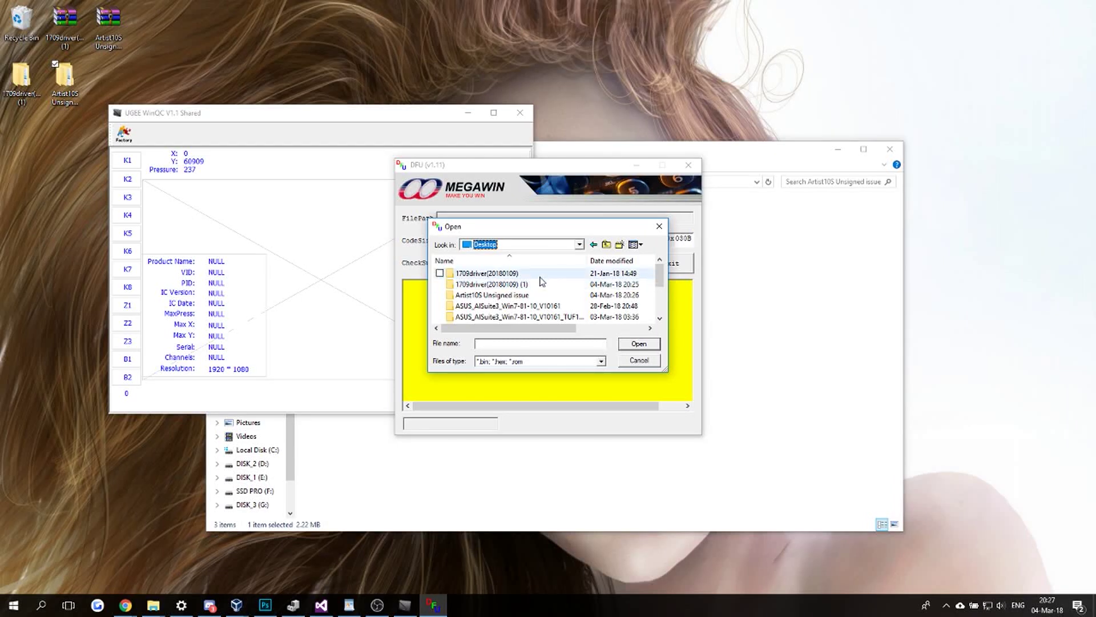
pyautogui.doubleClick(488, 295)
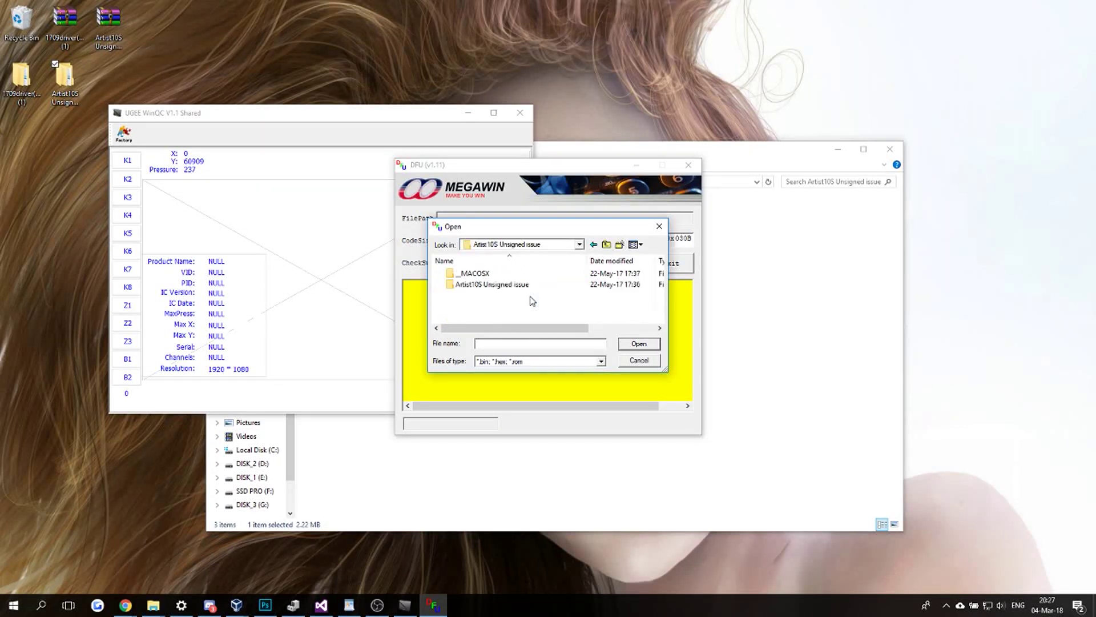
pyautogui.click(483, 288)
pyautogui.doubleClick(483, 285)
pyautogui.doubleClick(485, 275)
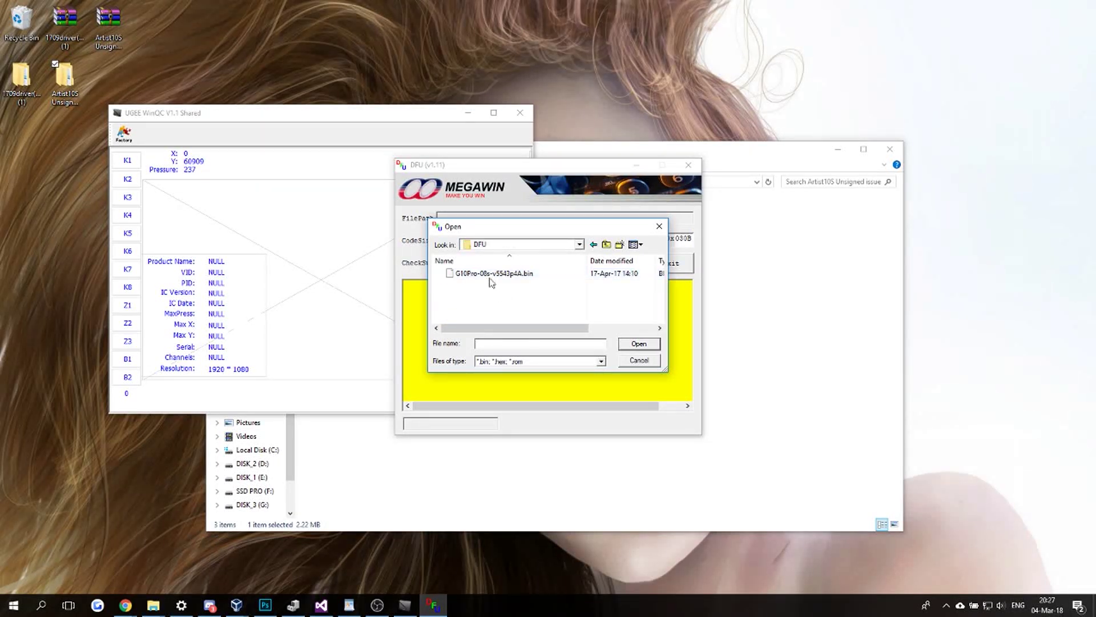
pyautogui.click(488, 274)
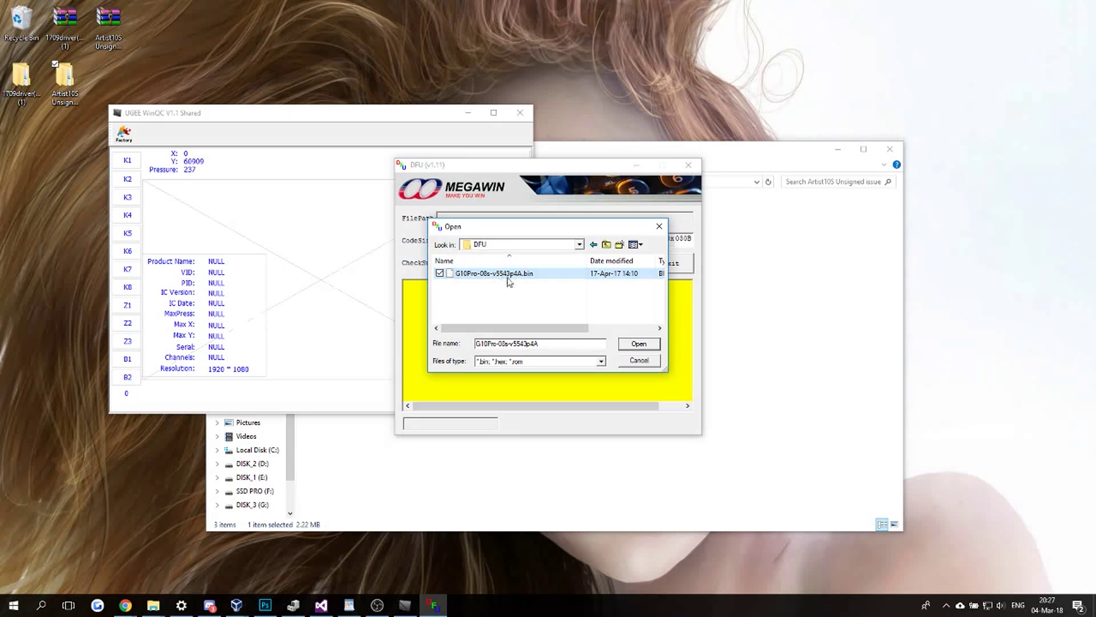
pyautogui.click(643, 345)
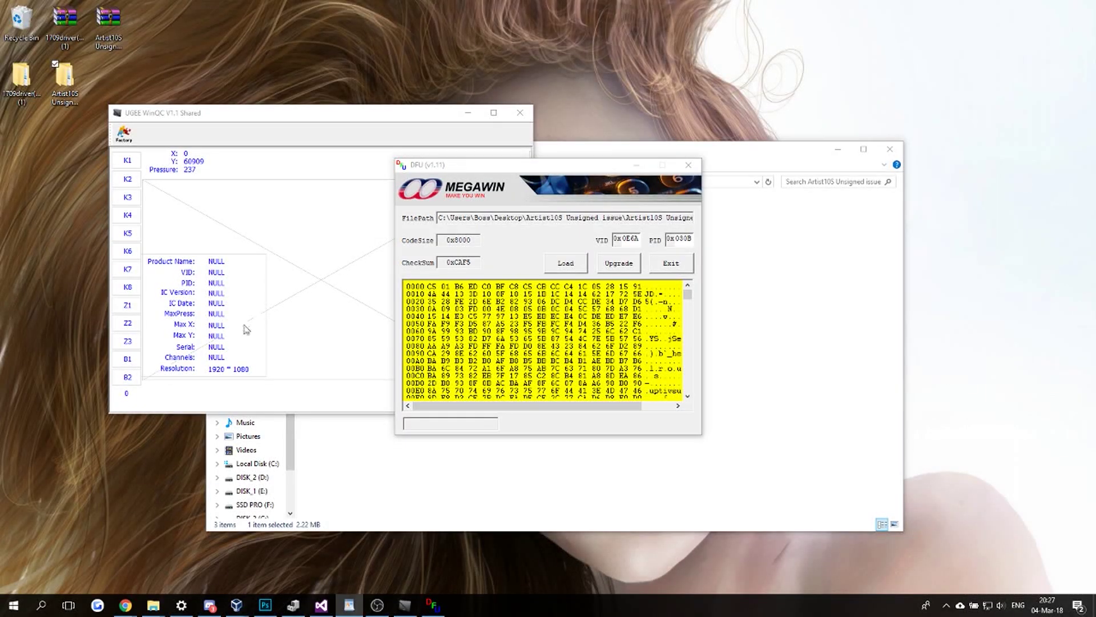
# - Upgrade the tablet firmware and acknowledge the success message
pyautogui.click(619, 267)
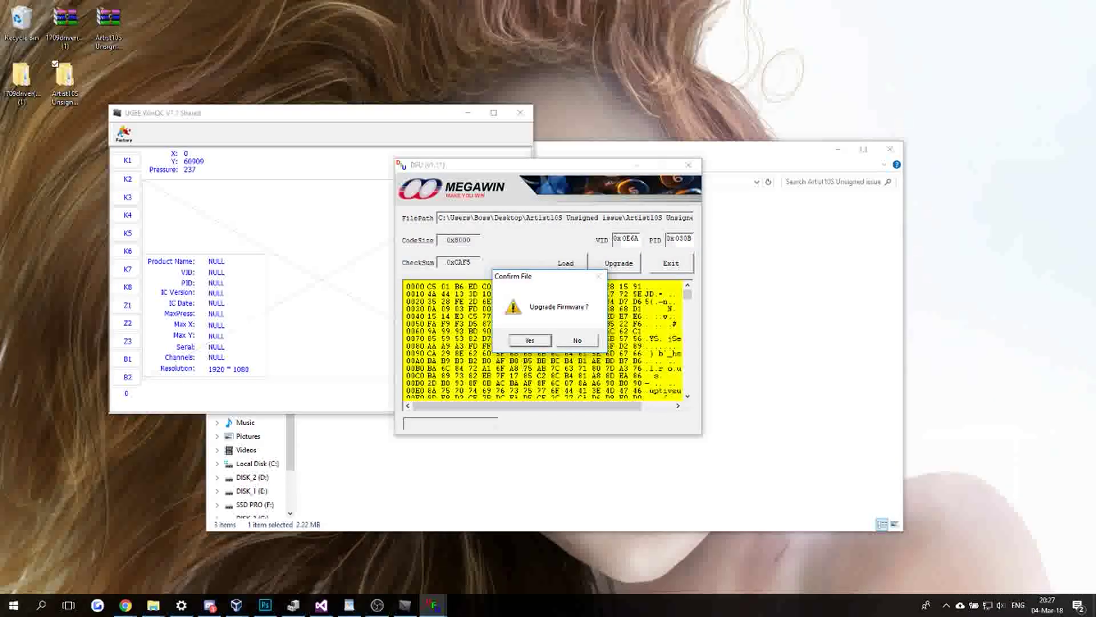
pyautogui.click(518, 342)
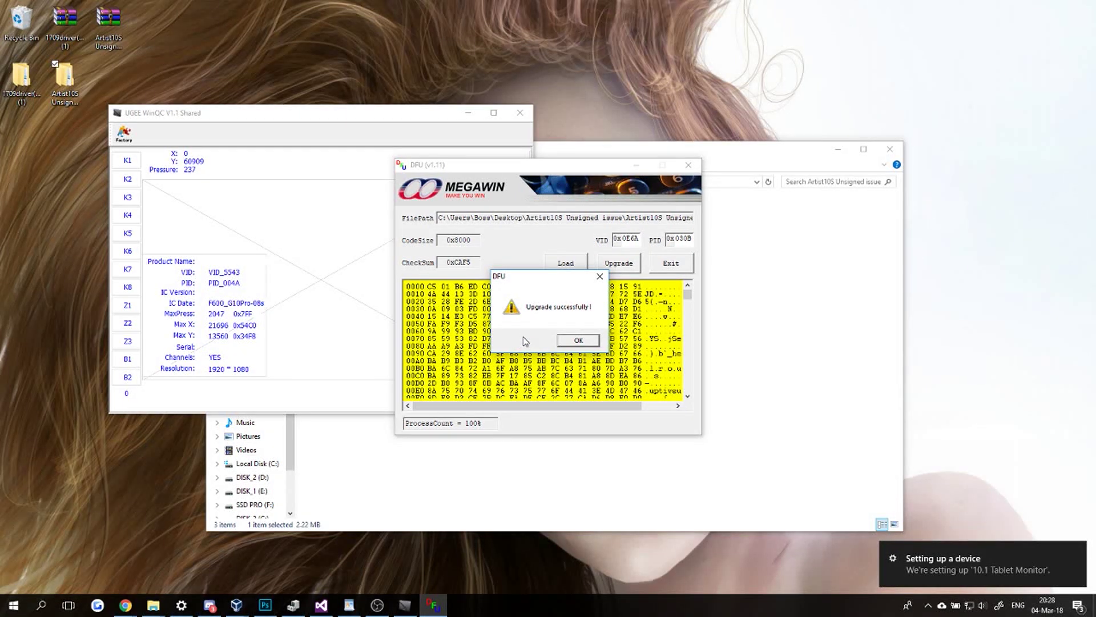
pyautogui.click(584, 341)
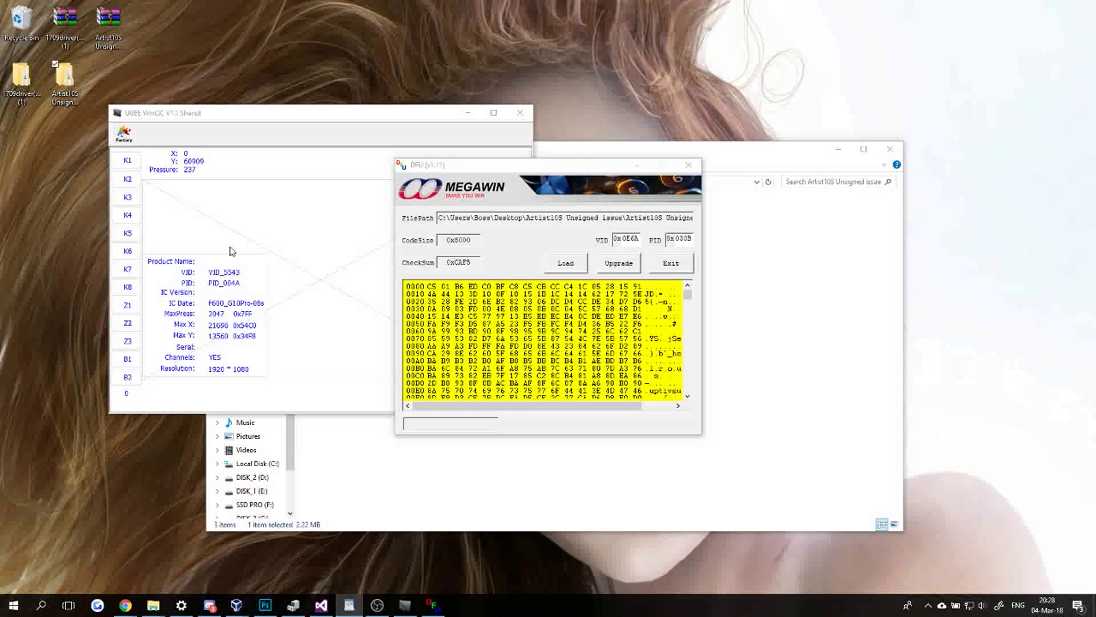
# - Close the Megawin DFU update tool and the WinQC test tool
pyautogui.click(693, 174)
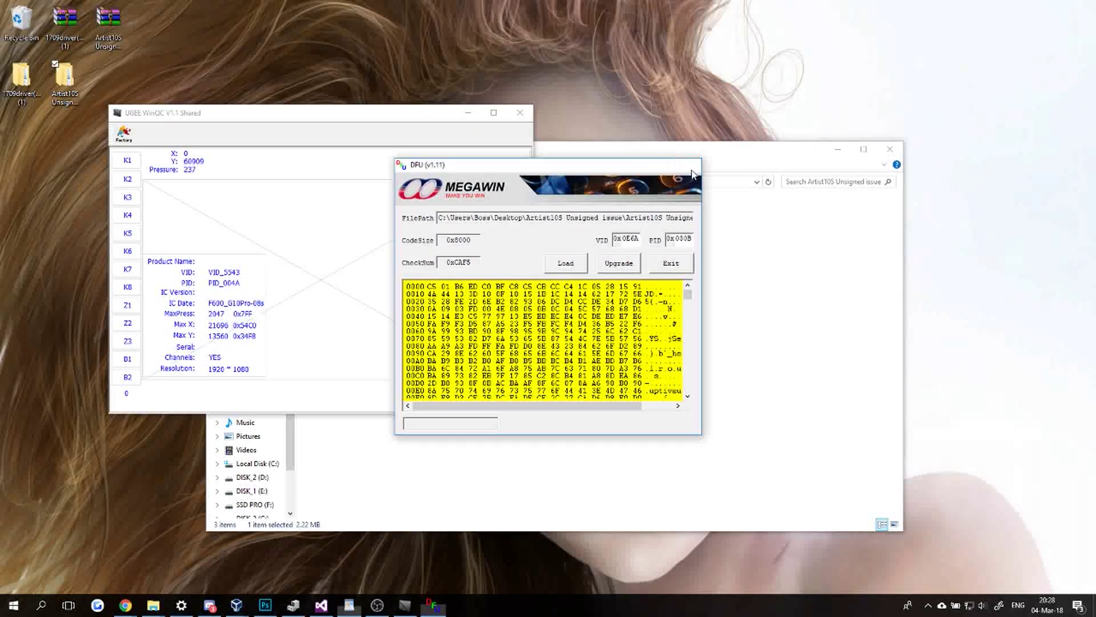
pyautogui.click(693, 170)
pyautogui.click(521, 114)
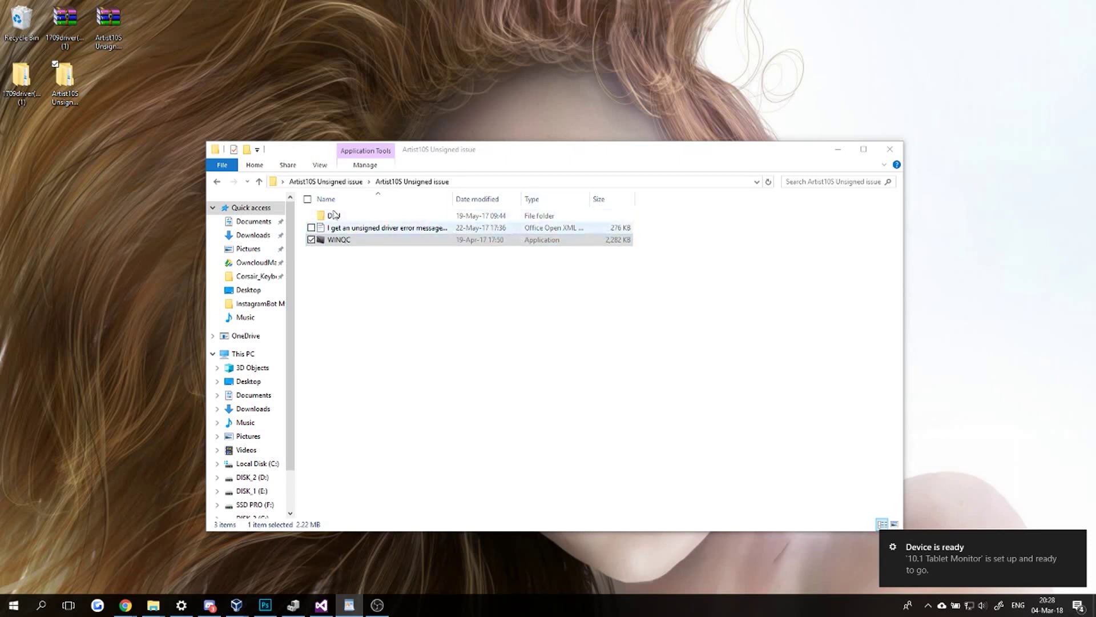
# - Close the firmware folder, run SETUP from the 1709driver(20180109) folder, and confirm the completed installation
pyautogui.click(894, 154)
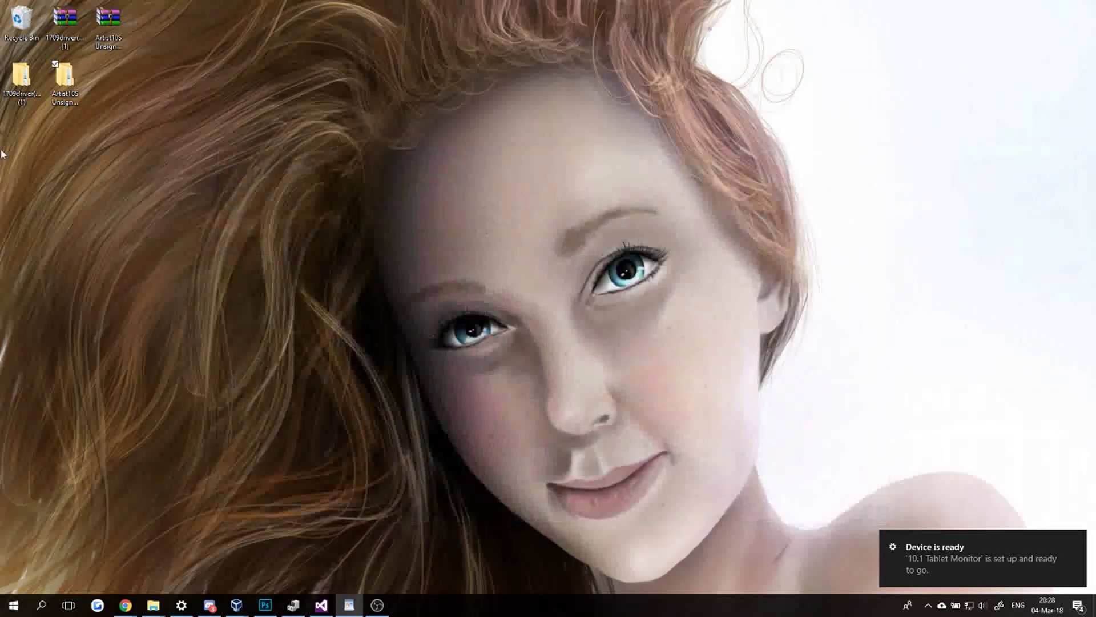
pyautogui.doubleClick(26, 98)
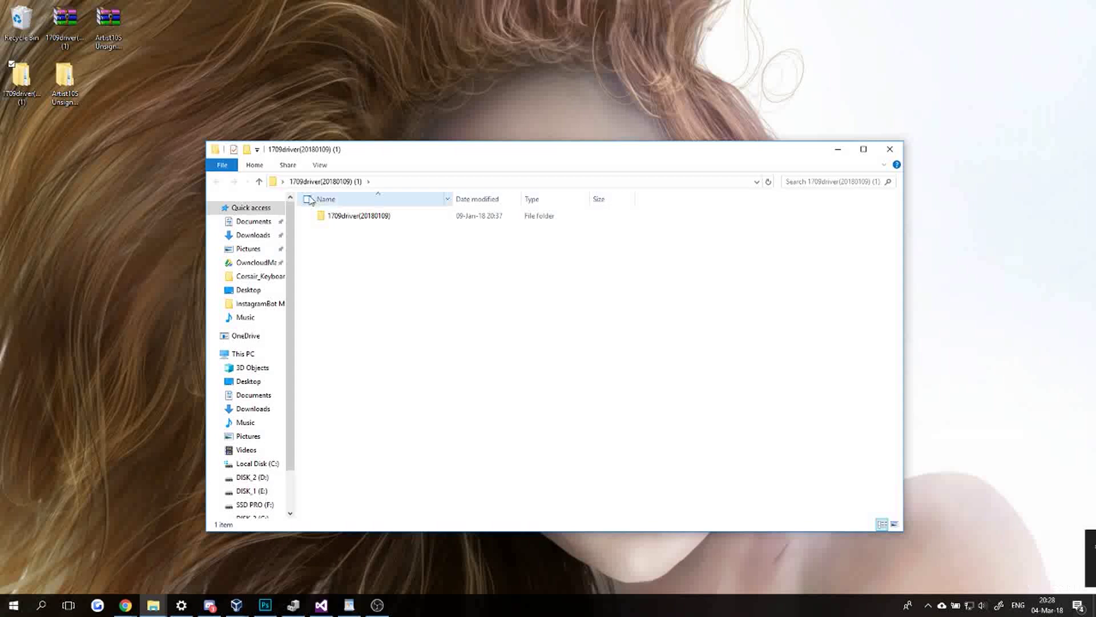
pyautogui.doubleClick(358, 217)
pyautogui.doubleClick(337, 287)
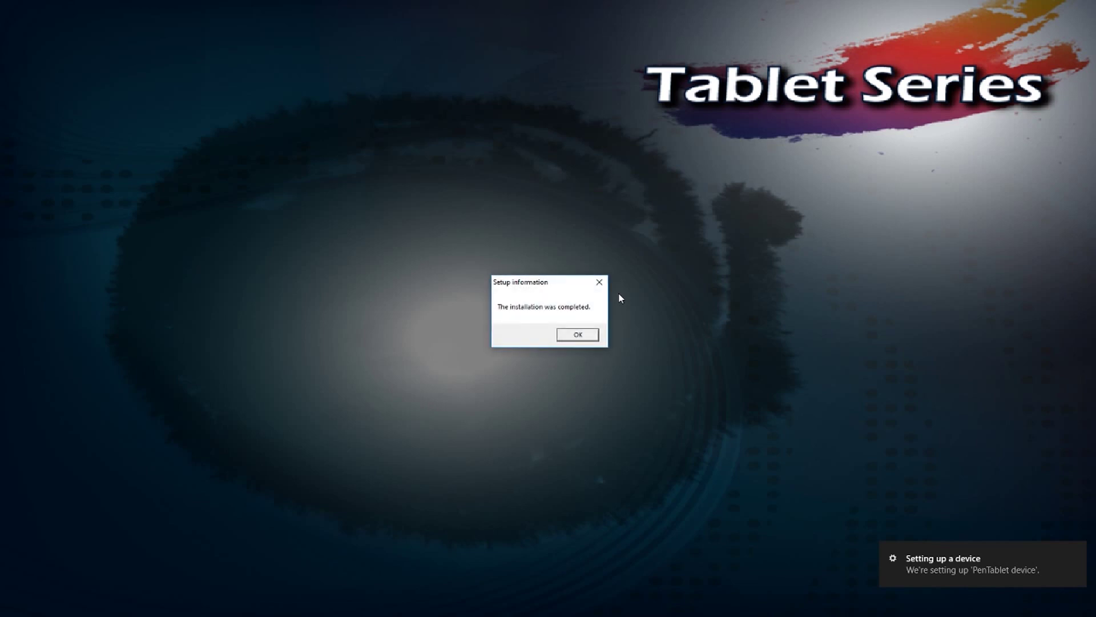
pyautogui.click(569, 338)
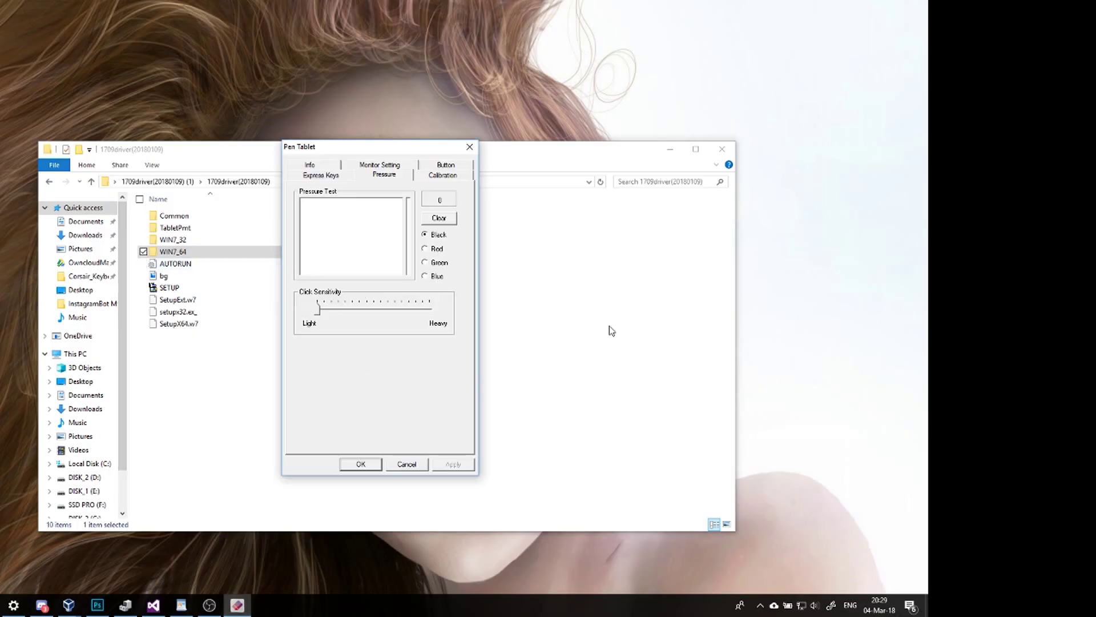
# - Draw pen strokes in the Pressure Test box and move the Pen Tablet dialog to the screen's left
pyautogui.moveTo(354, 258)
pyautogui.mouseDown()
pyautogui.moveTo(368, 262)
pyautogui.moveTo(331, 241)
pyautogui.moveTo(365, 239)
pyautogui.mouseUp()
pyautogui.moveTo(363, 243)
pyautogui.mouseDown()
pyautogui.moveTo(320, 226)
pyautogui.moveTo(368, 241)
pyautogui.moveTo(334, 257)
pyautogui.moveTo(383, 262)
pyautogui.mouseUp()
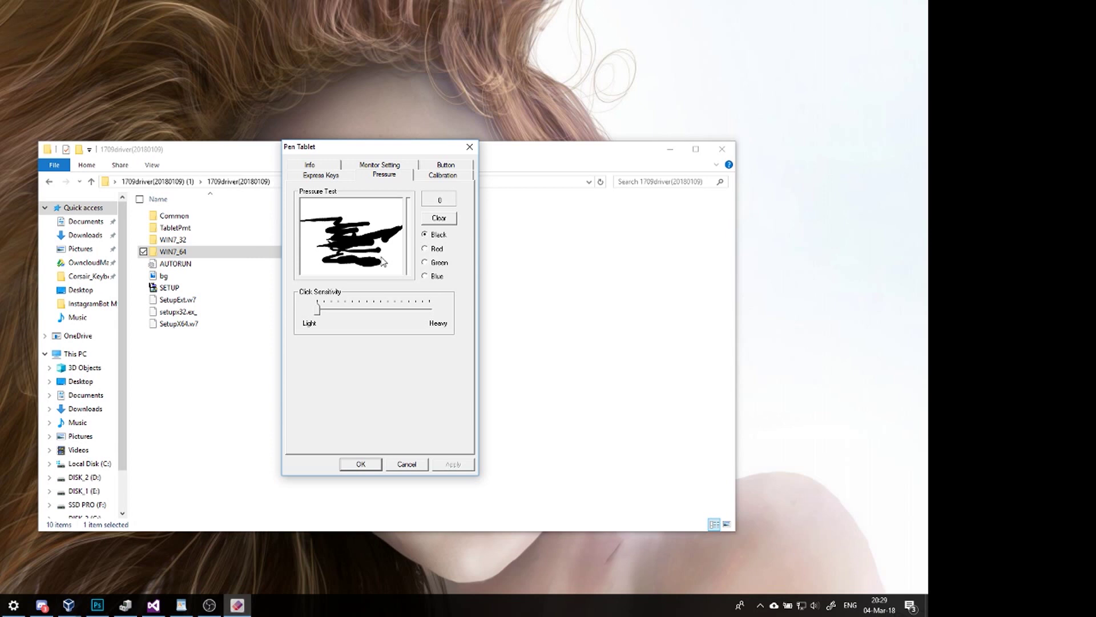
pyautogui.moveTo(374, 149); pyautogui.dragTo(378, 183)
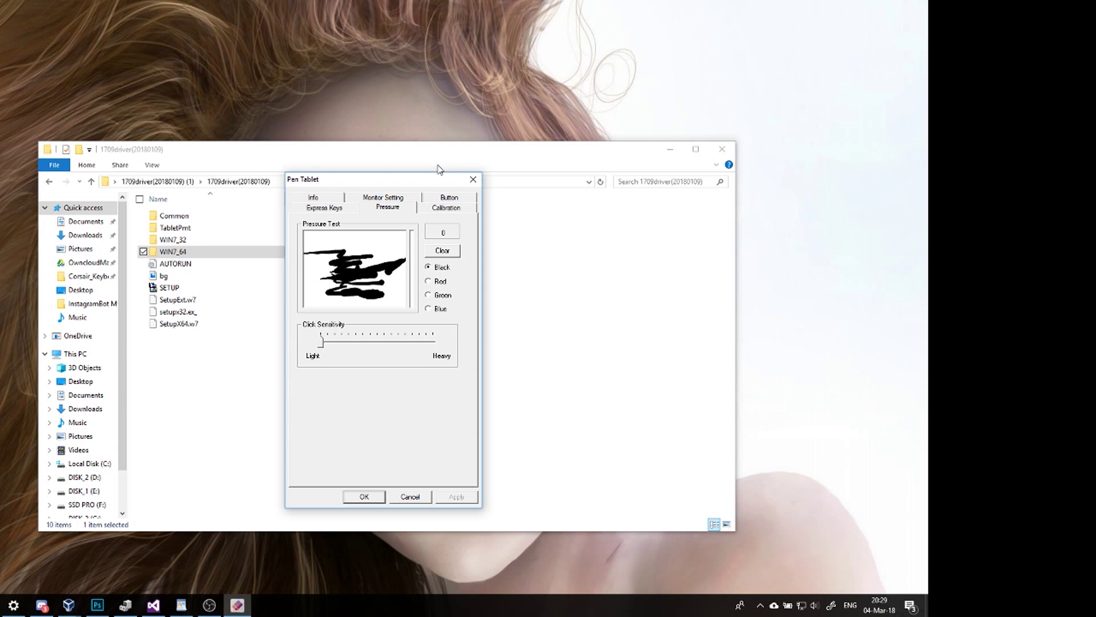
pyautogui.moveTo(384, 179); pyautogui.dragTo(141, 156)
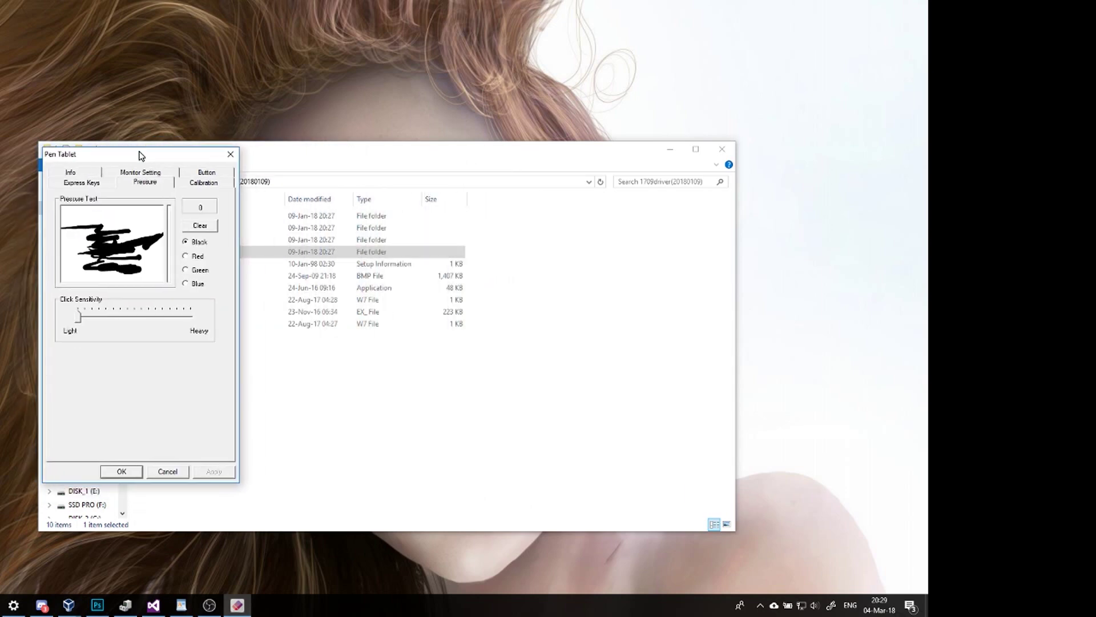